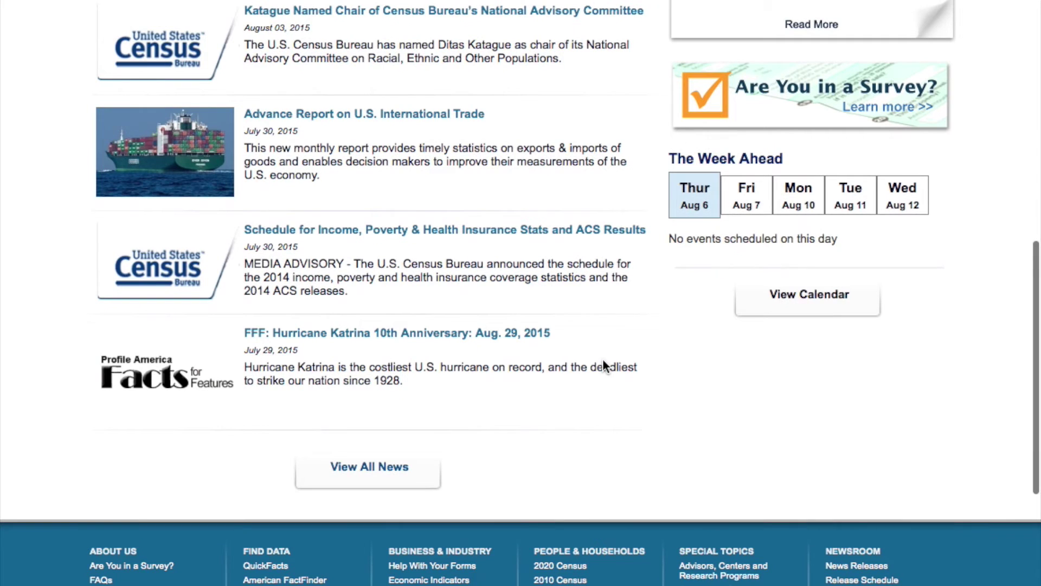
Open the state QuickFacts for Pennsylvania from the Census Bureau home page
scroll(604, 362, "up", 9)
scroll(605, 365, "up", 3)
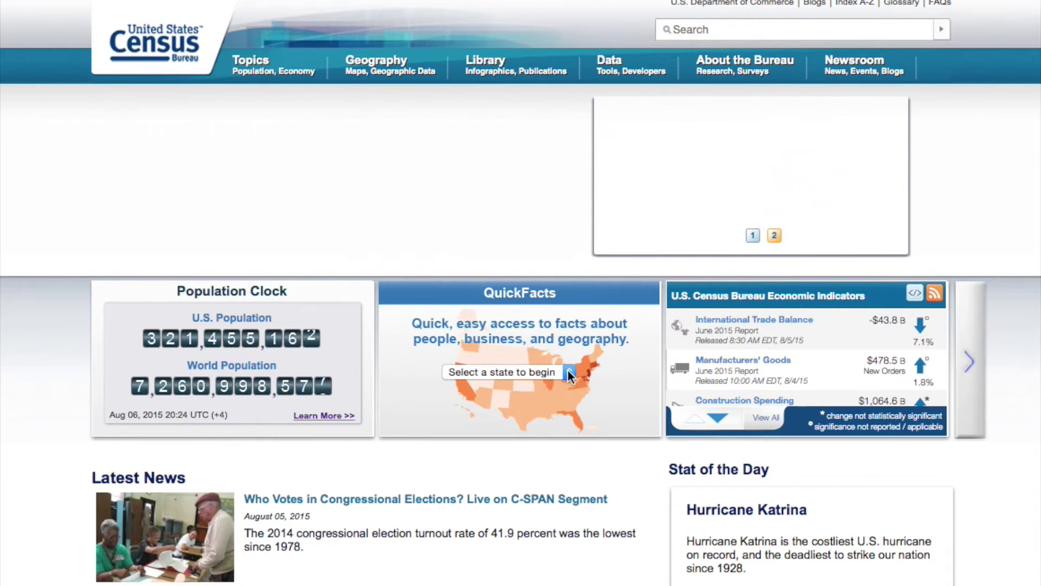
left_click(568, 372)
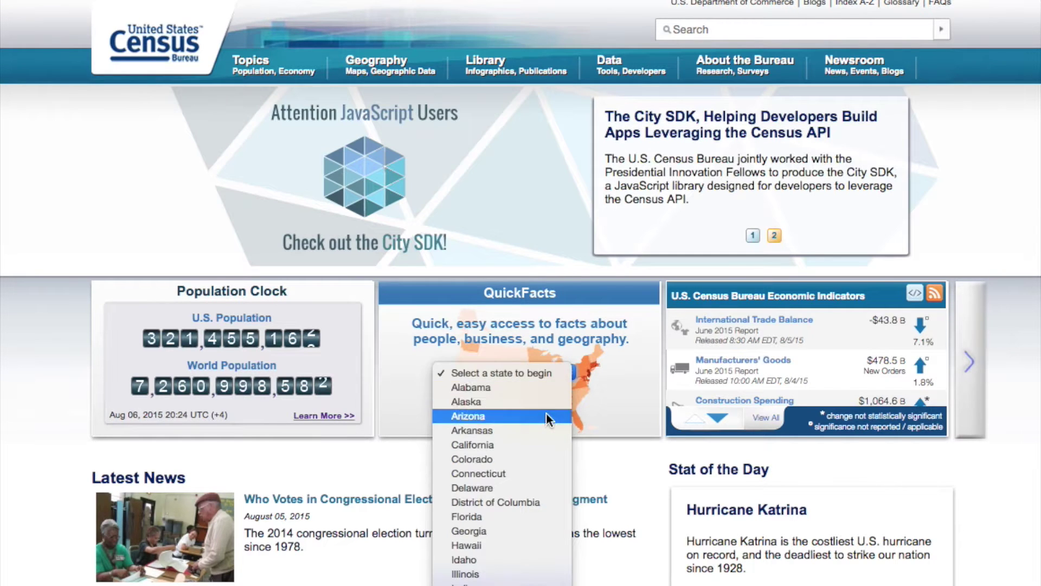
scroll(547, 413, "down", 5)
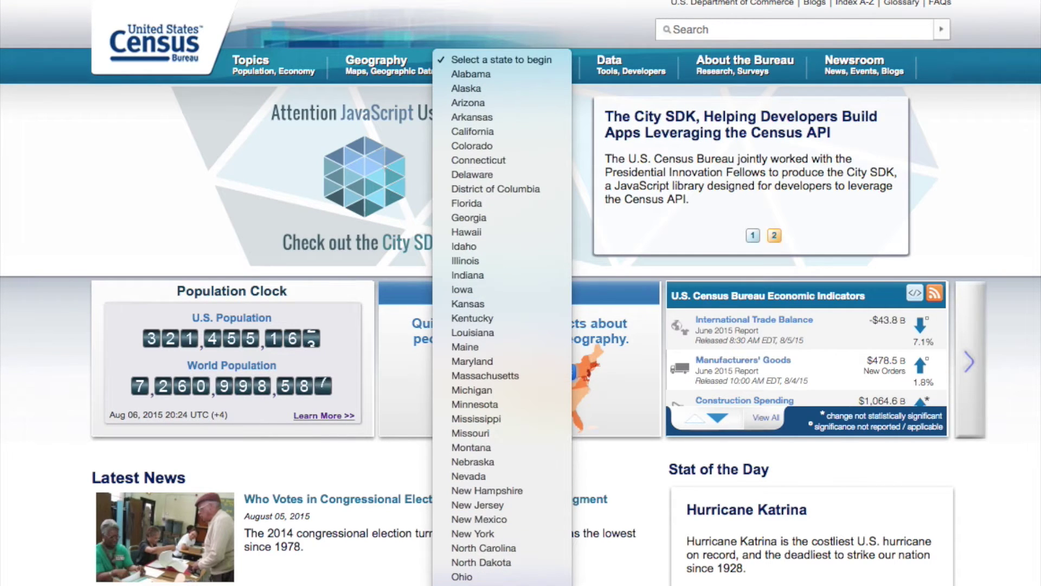
left_click(543, 585)
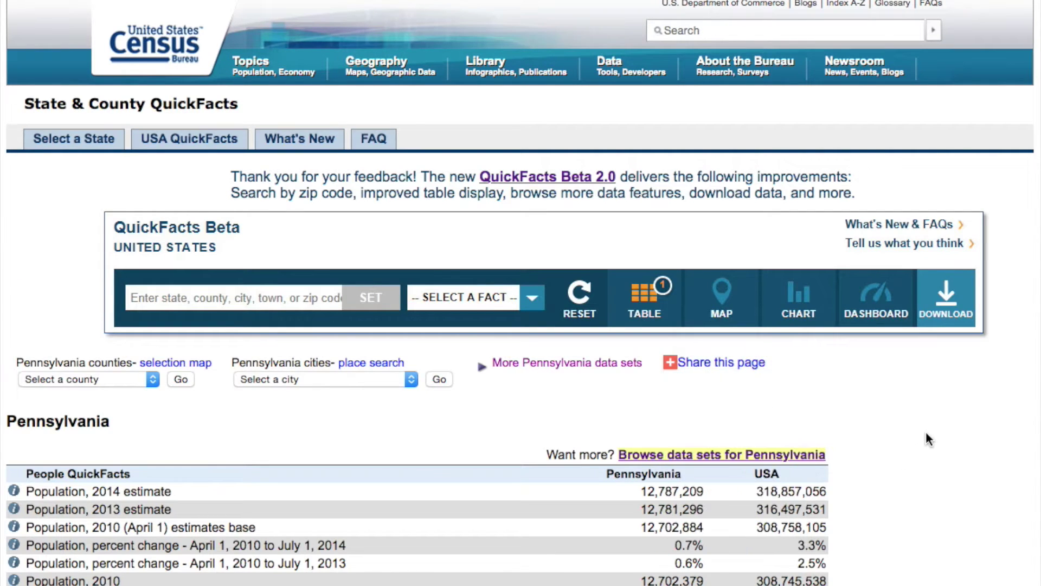
Examine Pennsylvania's people, business and geography QuickFacts compared with the USA figures
scroll(927, 434, "down", 3)
scroll(927, 434, "down", 3)
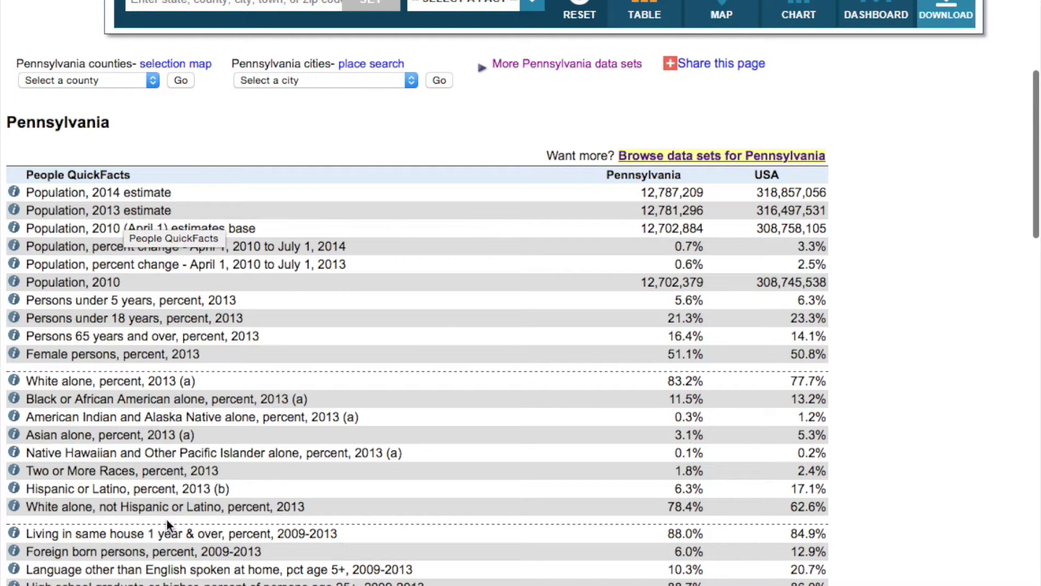
scroll(204, 434, "down", 5)
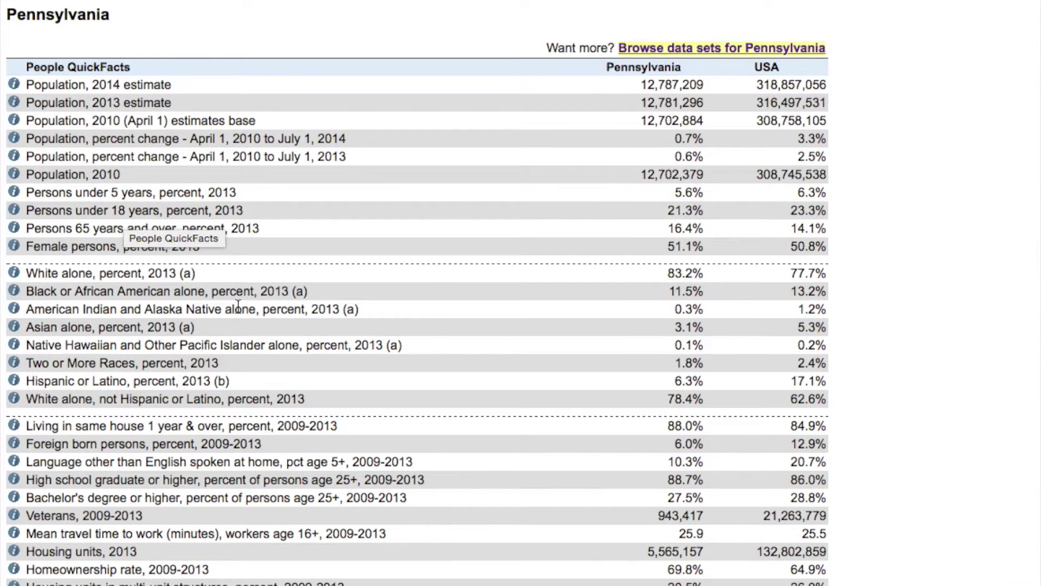
scroll(238, 306, "down", 2)
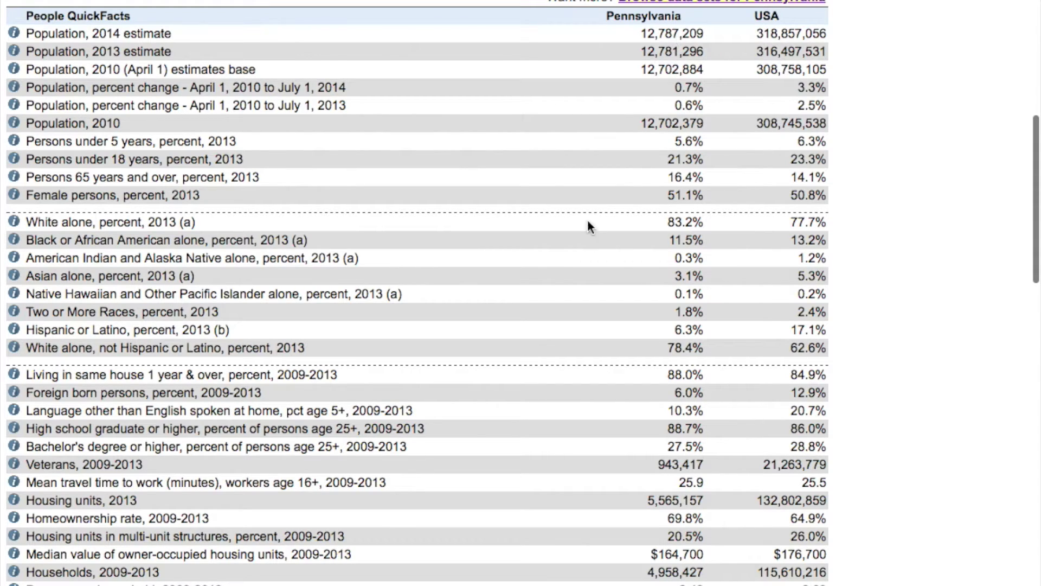
scroll(557, 262, "down", 3)
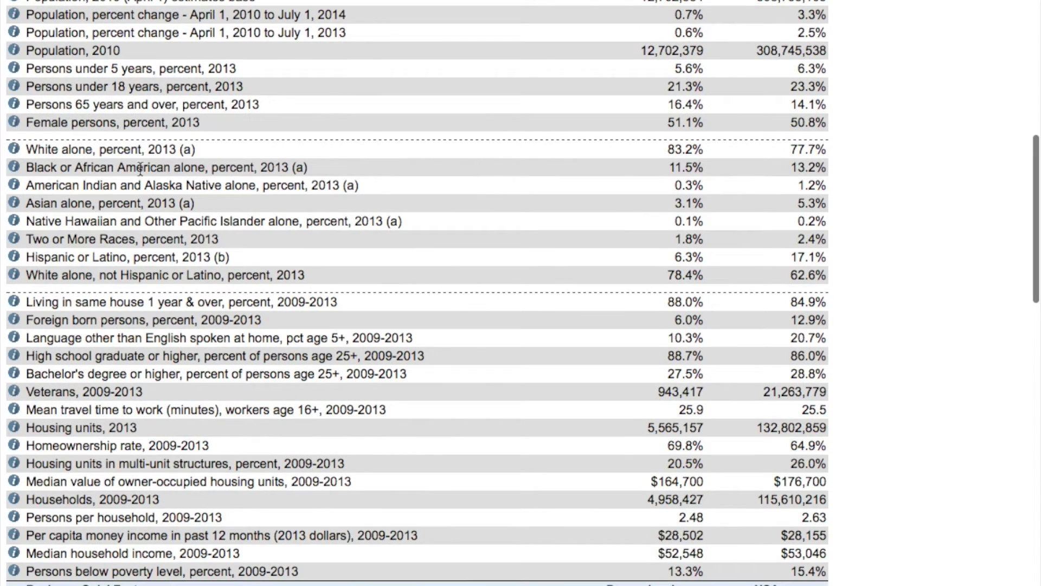
scroll(496, 249, "down", 3)
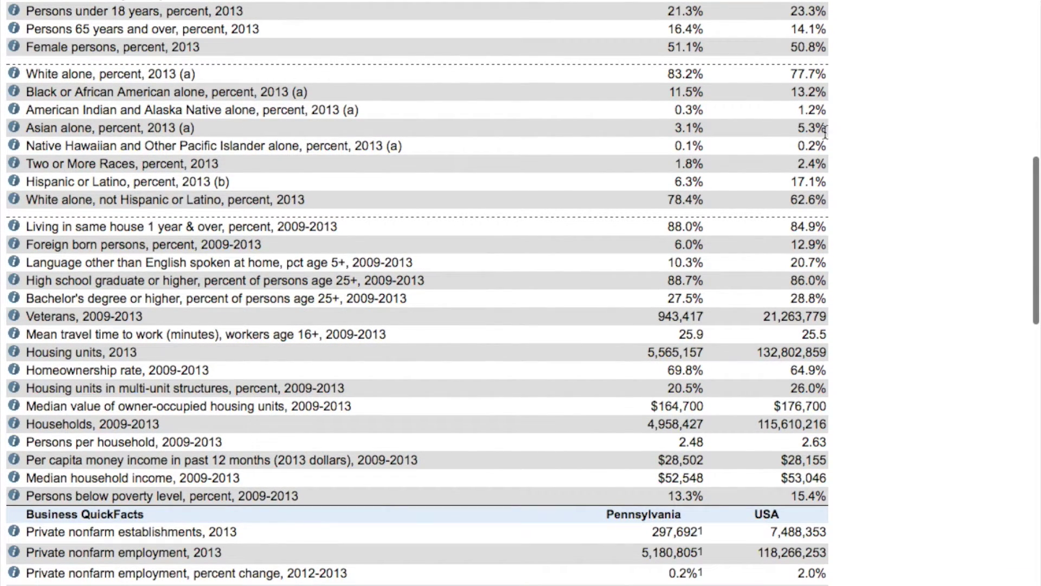
scroll(532, 257, "down", 5)
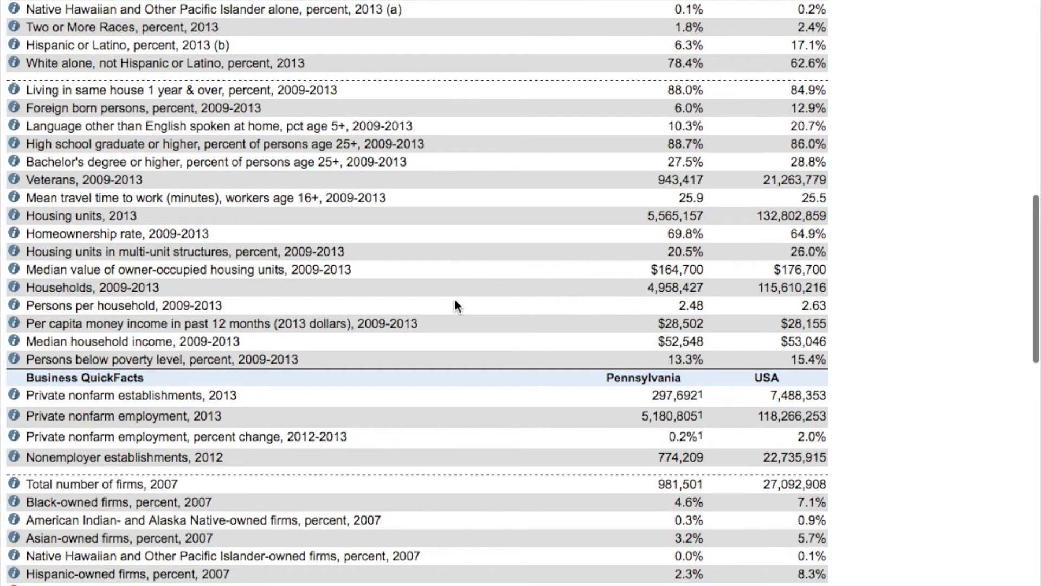
scroll(456, 302, "down", 5)
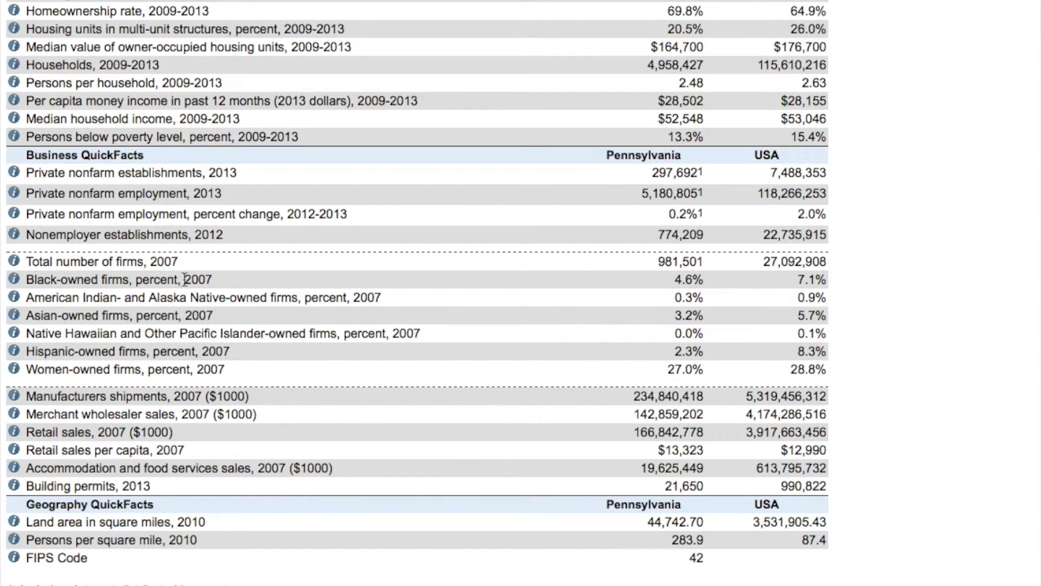
scroll(135, 150, "down", 5)
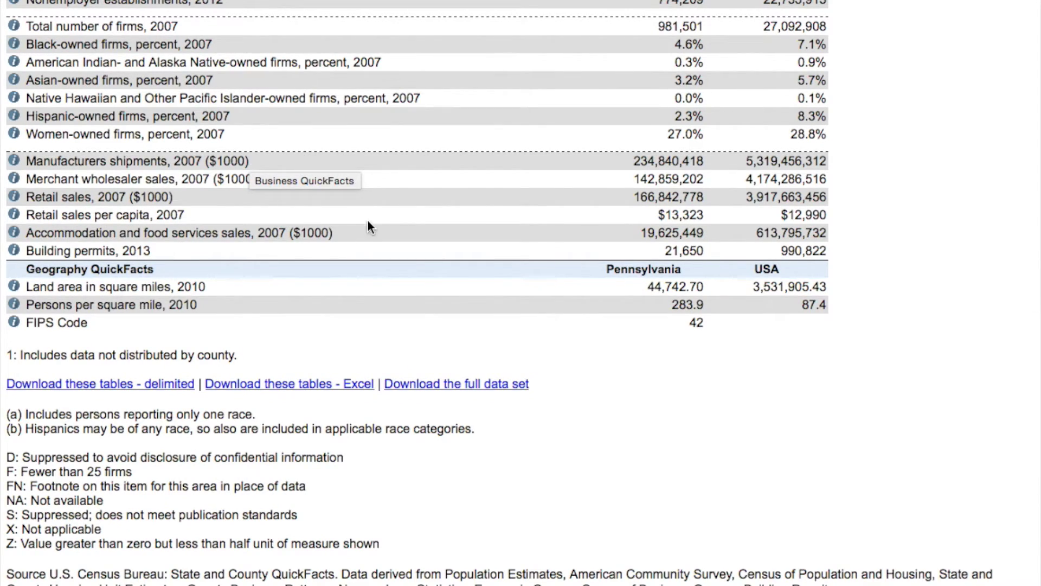
scroll(367, 221, "up", 20)
scroll(369, 230, "down", 8)
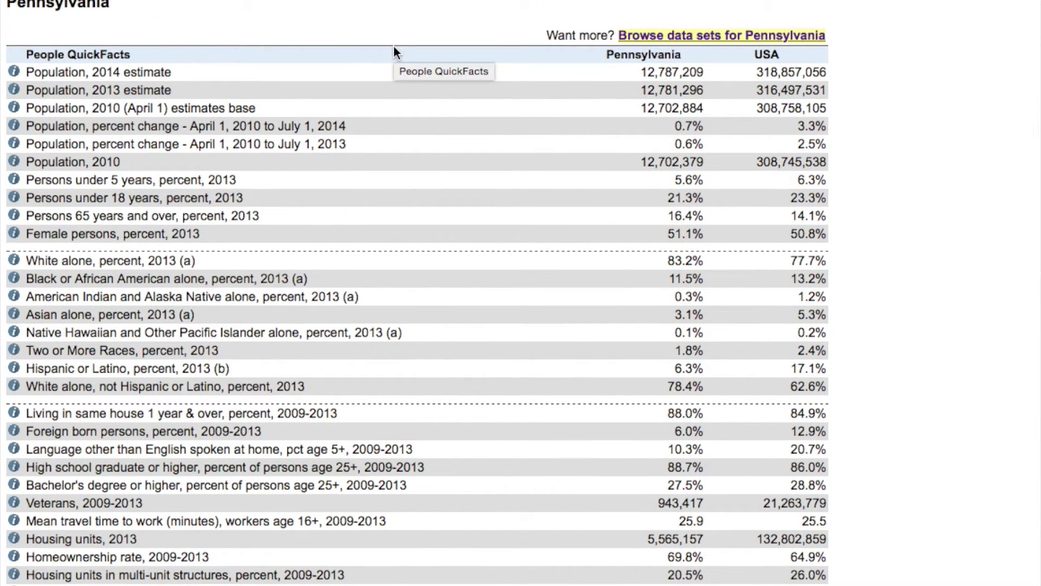
Return to the Census Bureau home page and open American FactFinder from the Find Data links
scroll(395, 44, "up", 7)
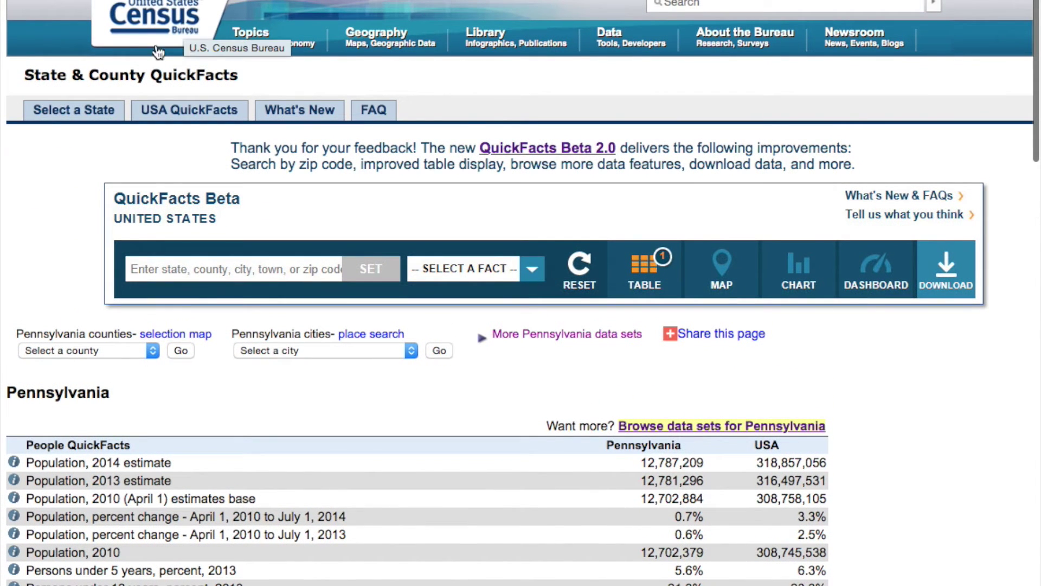
left_click(155, 15)
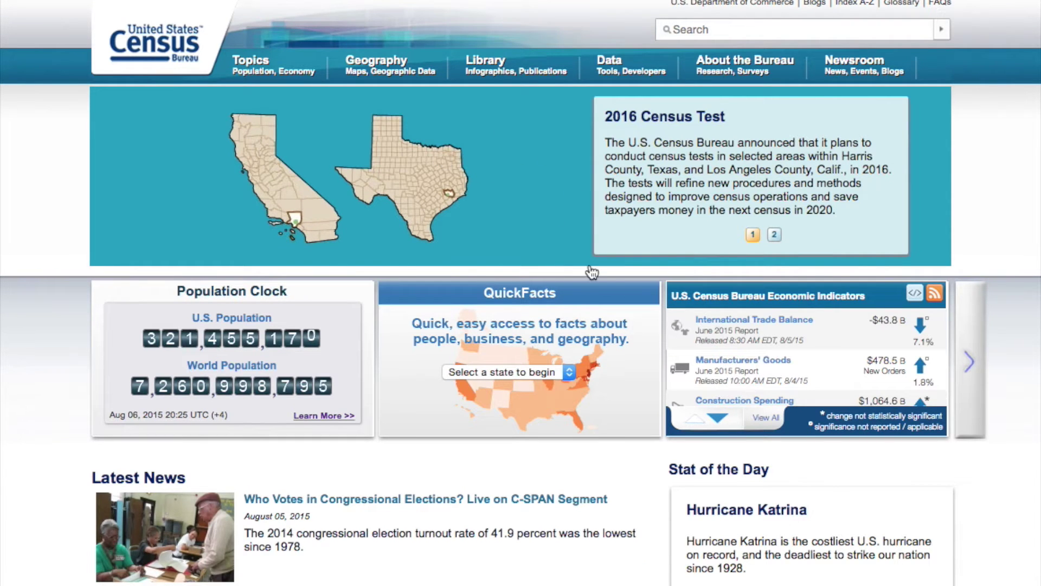
scroll(565, 333, "down", 3)
scroll(565, 333, "up", 2)
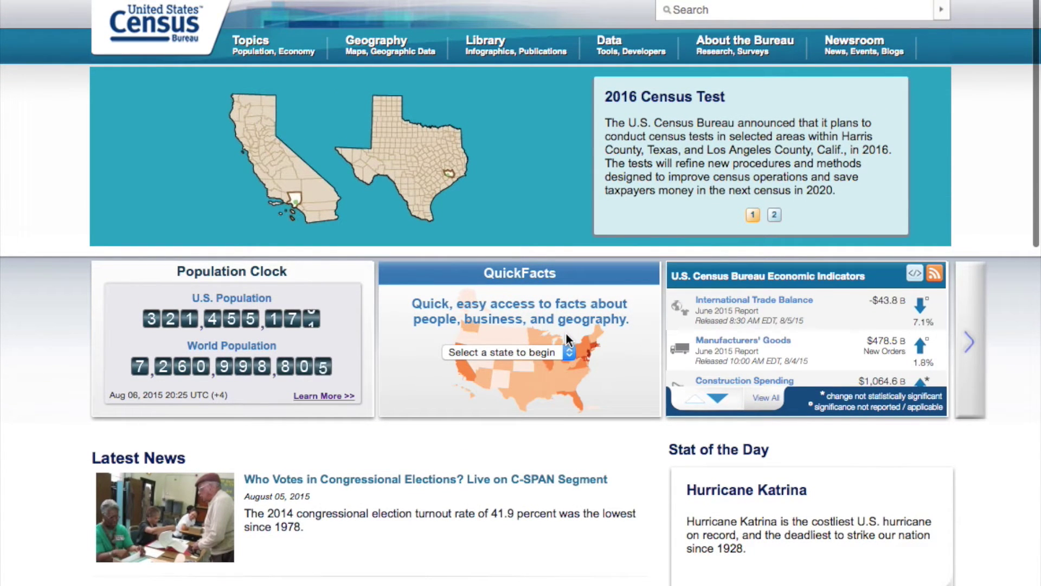
scroll(566, 334, "down", 10)
scroll(566, 341, "down", 4)
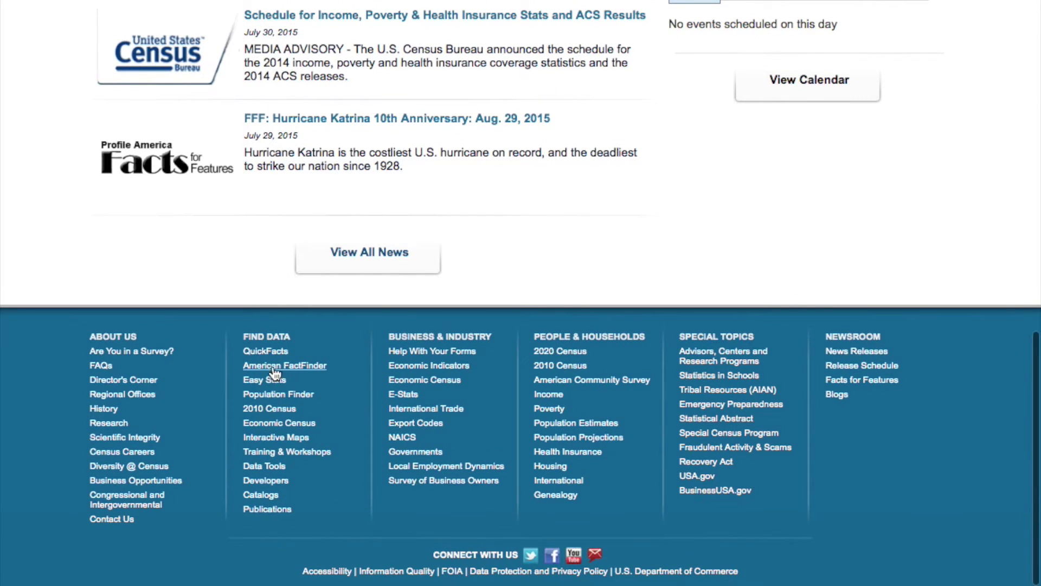
left_click(314, 369)
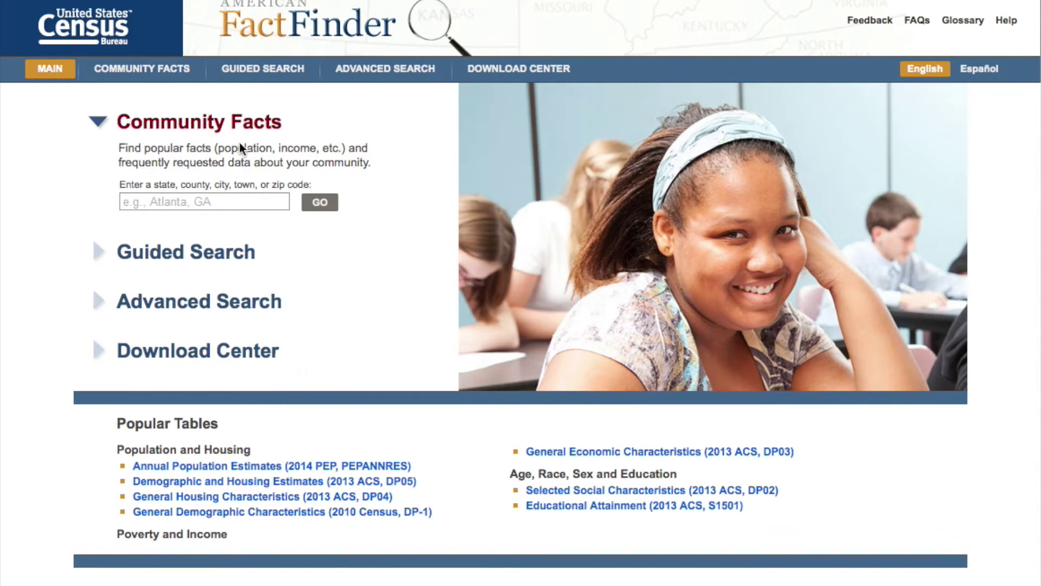
Look up Community Facts for State College borough, Pennsylvania, choosing the suggested place name
left_click(139, 200)
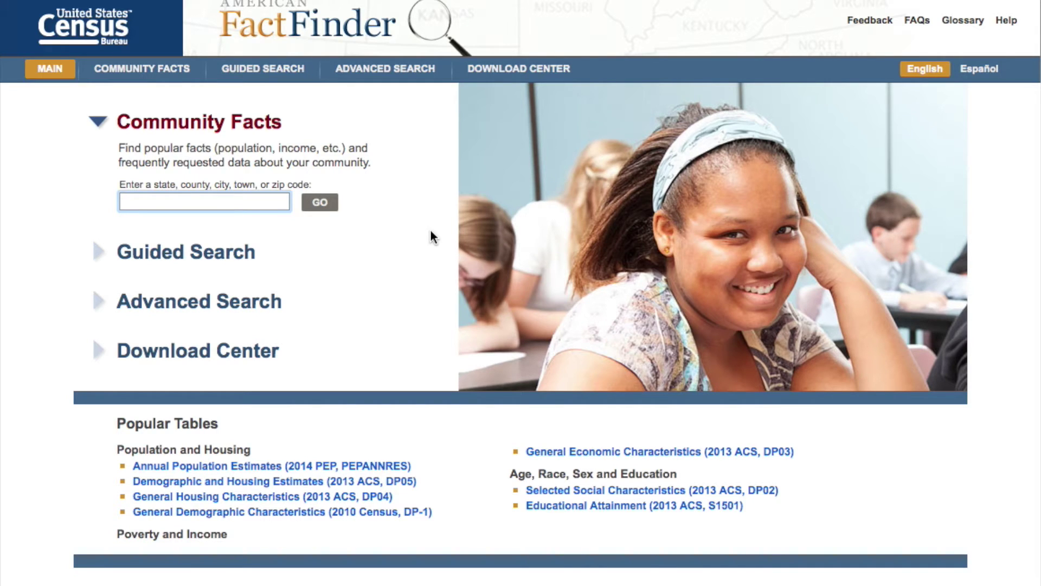
type("state co")
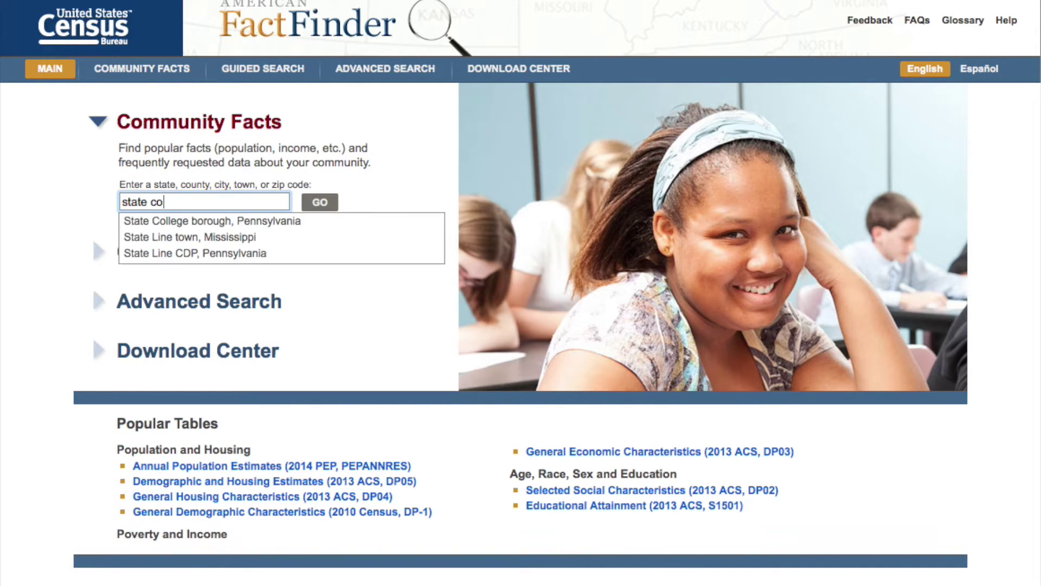
type("llege")
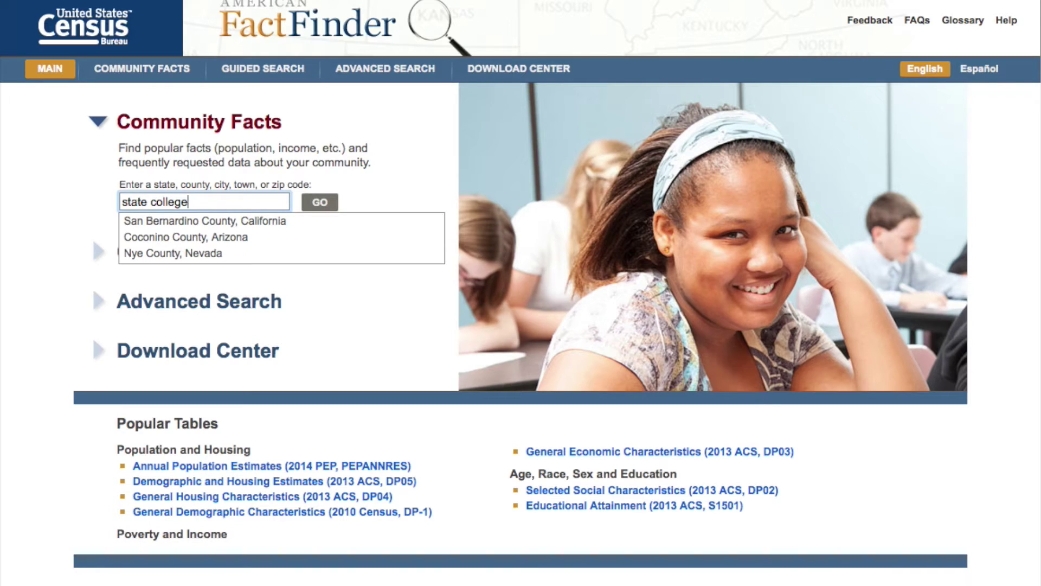
type(", Pennsyl")
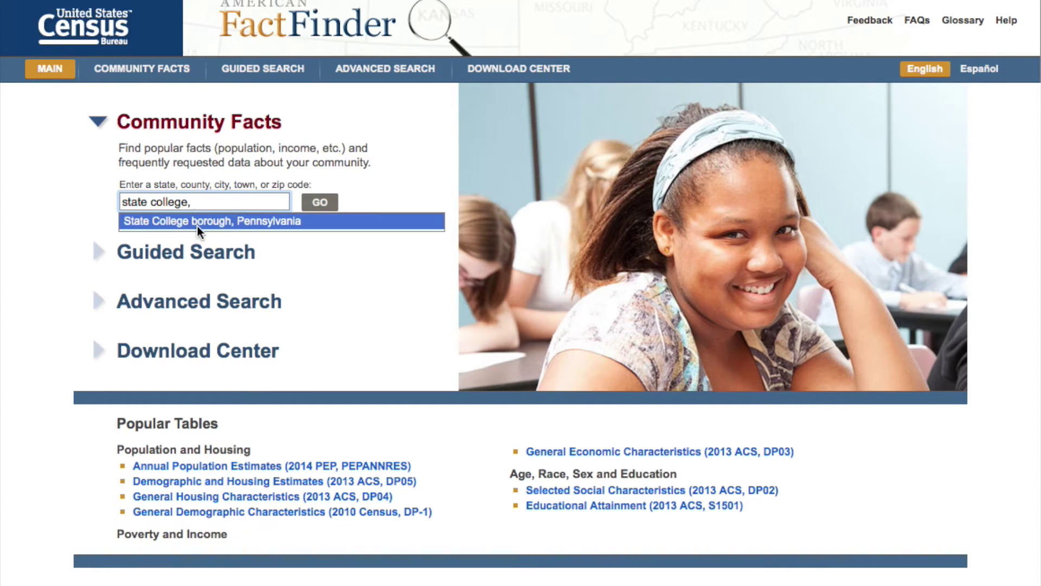
left_click(197, 222)
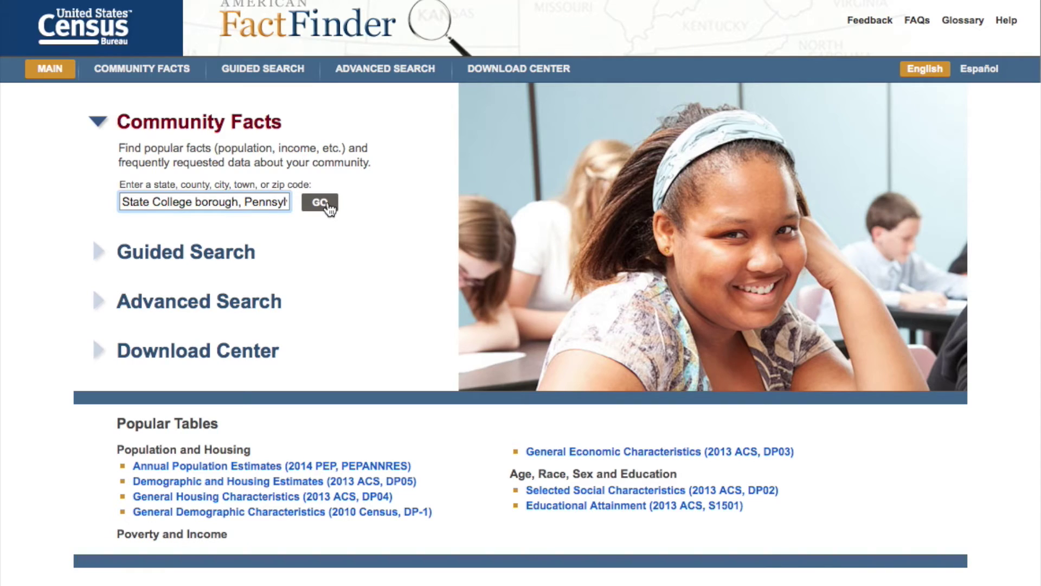
left_click(320, 203)
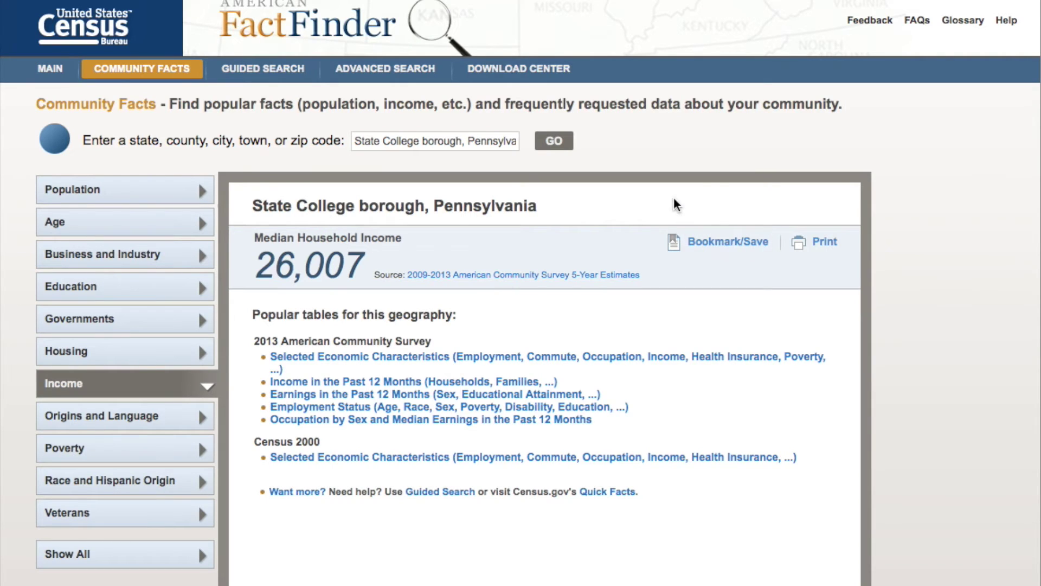
View the borough's Population facts and its Business and Industry facts
scroll(774, 248, "down", 5)
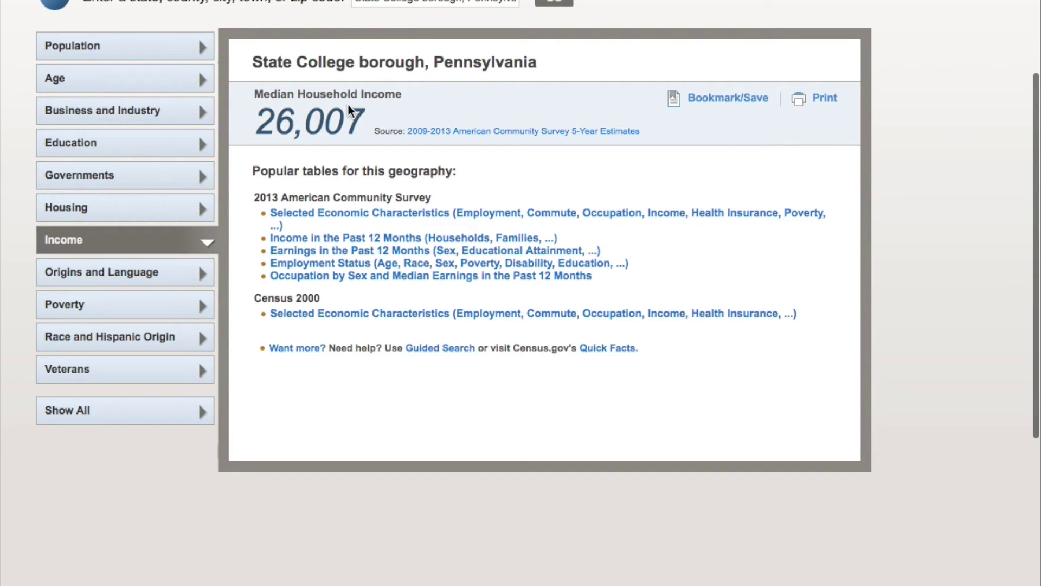
left_click(80, 57)
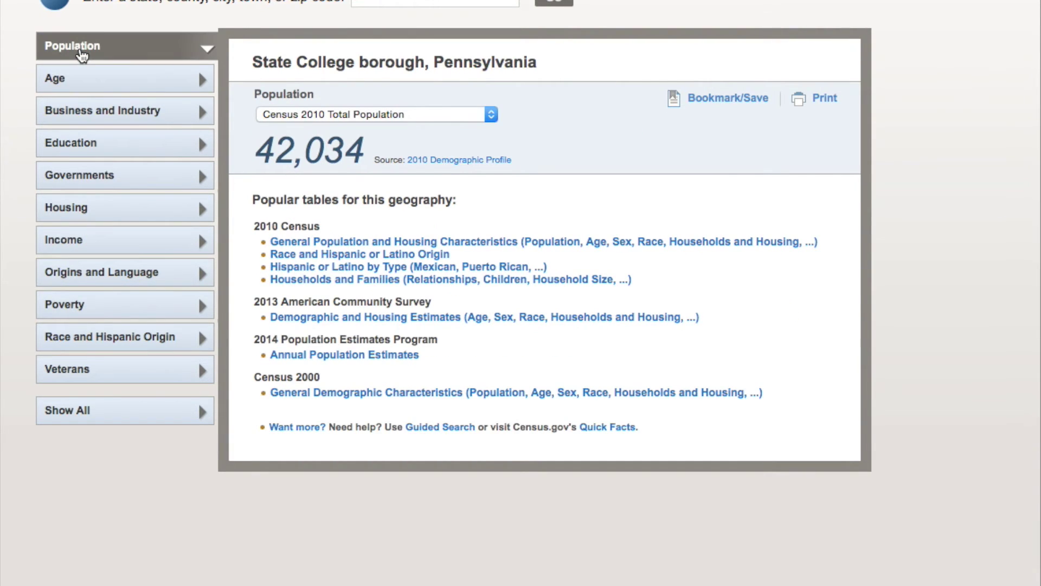
left_click(115, 117)
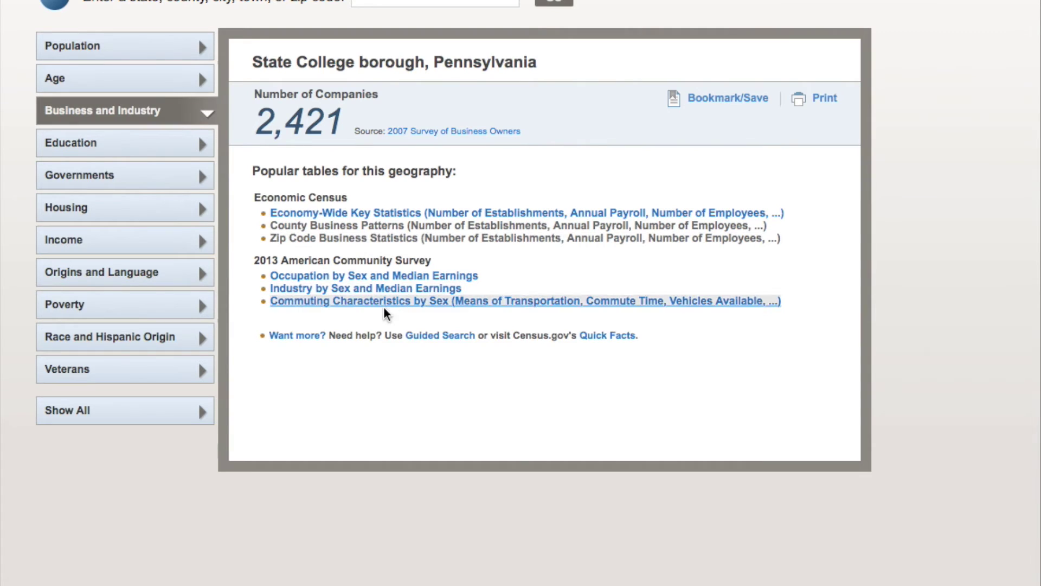
Open the 2013 American Community Survey table Occupation by Sex and Median Earnings and examine its occupation rows
left_click(347, 277)
scroll(564, 343, "down", 5)
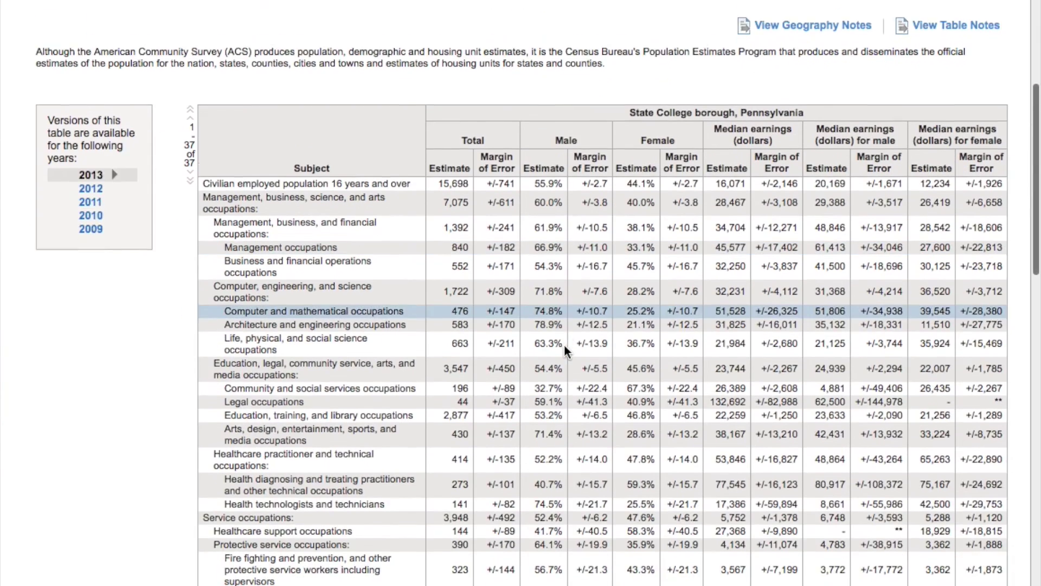
scroll(409, 209, "up", 5)
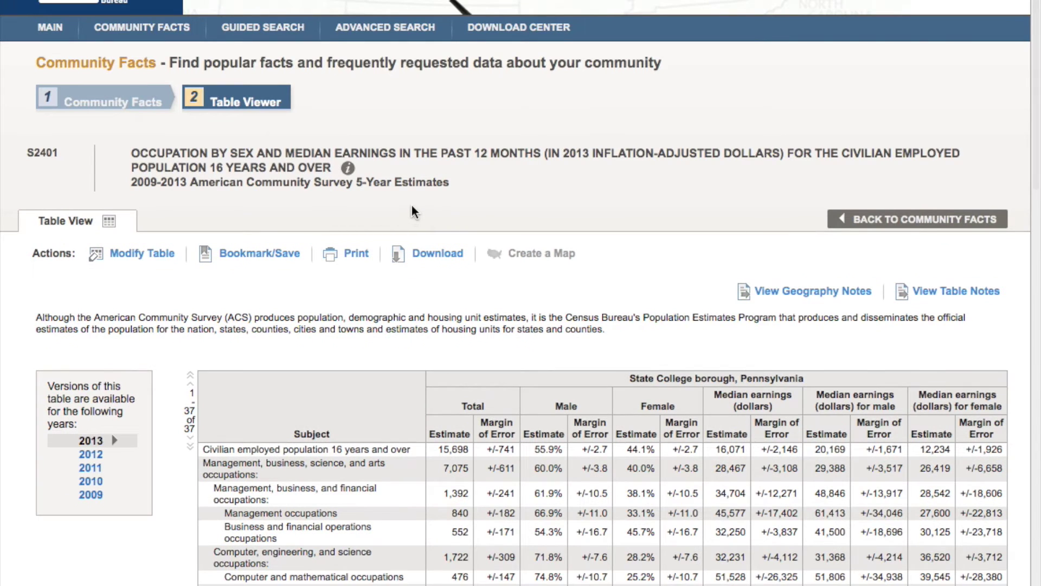
scroll(387, 162, "down", 5)
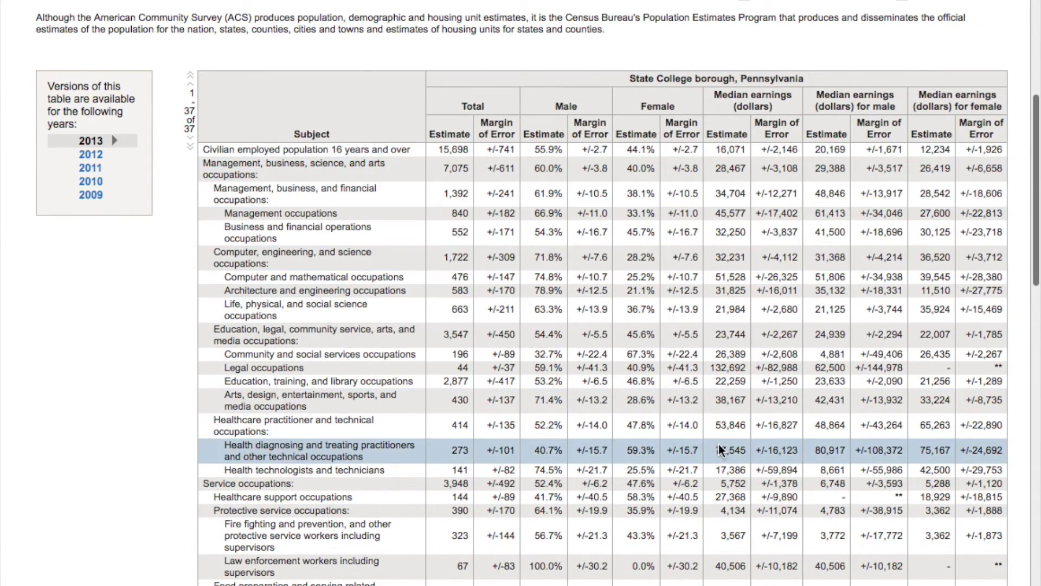
scroll(311, 320, "down", 4)
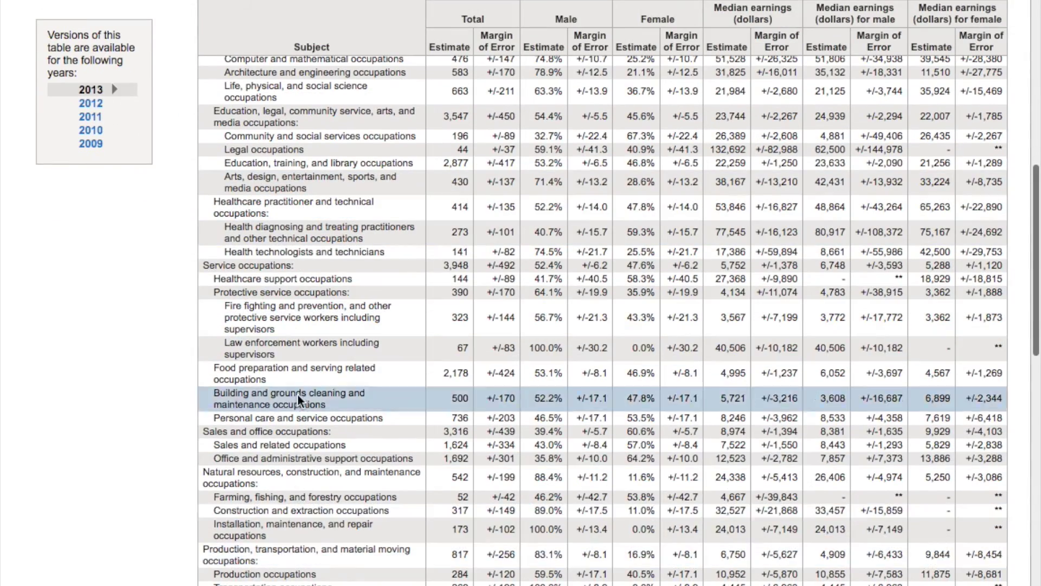
scroll(297, 351, "up", 10)
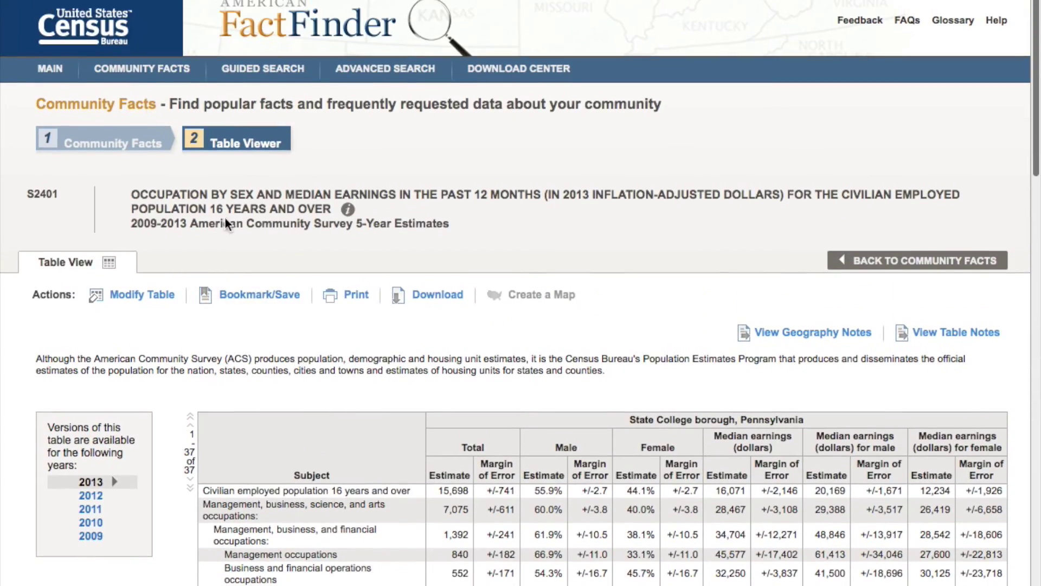
Leave the occupation table, return to the American FactFinder main page and start a Guided Search
left_click(127, 141)
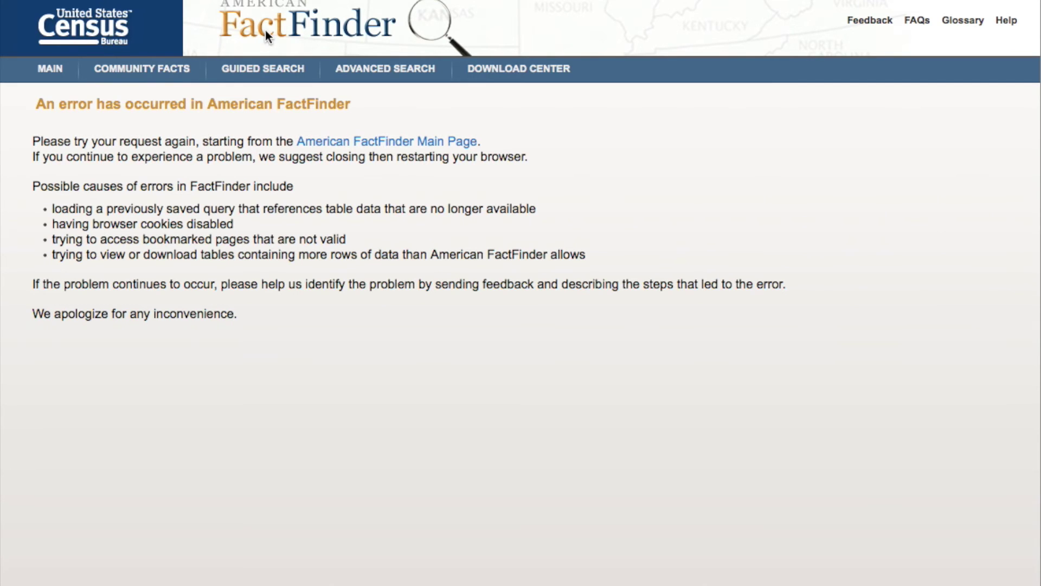
left_click(45, 71)
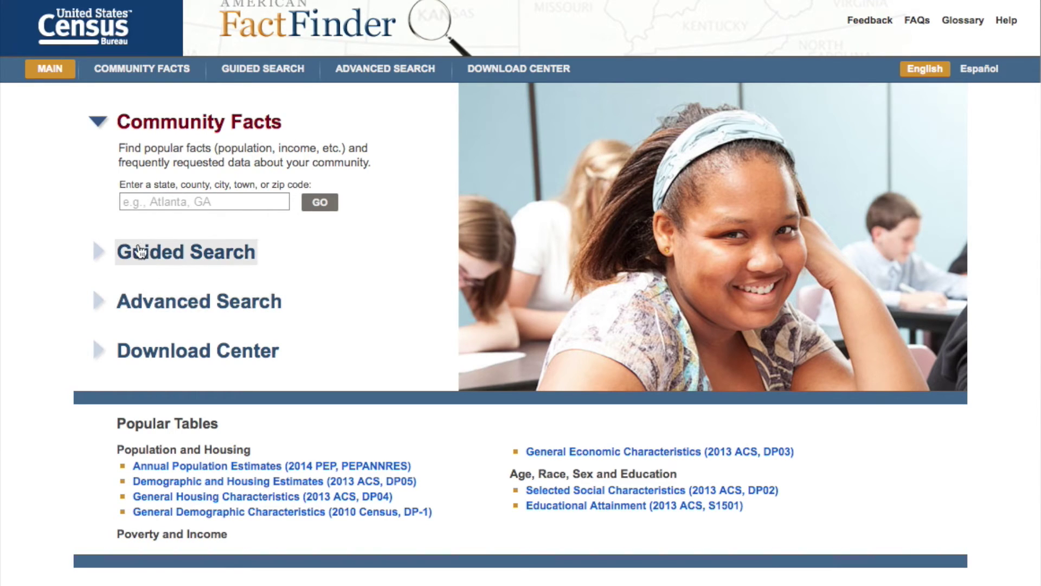
left_click(158, 258)
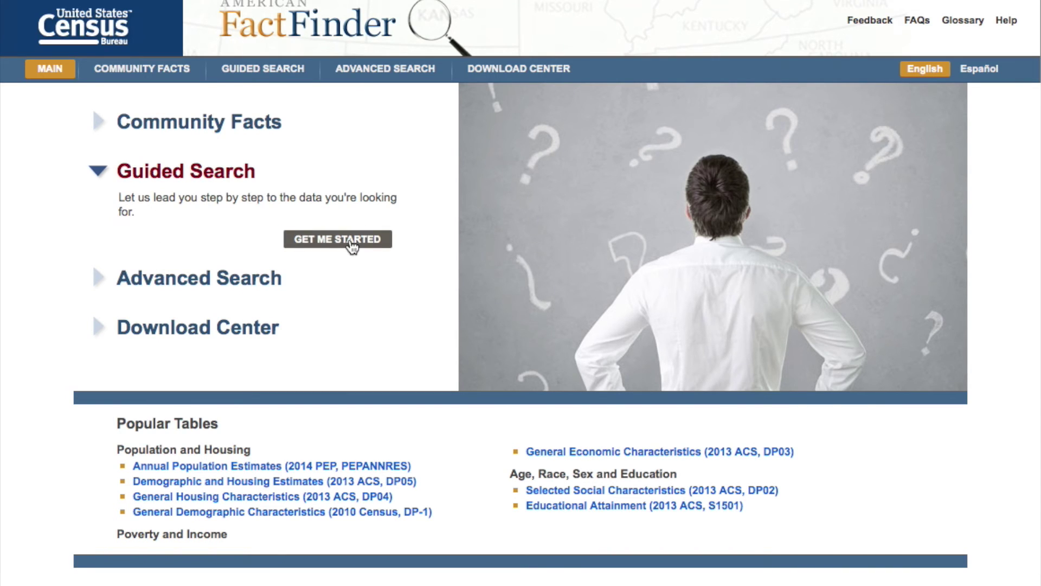
left_click(350, 243)
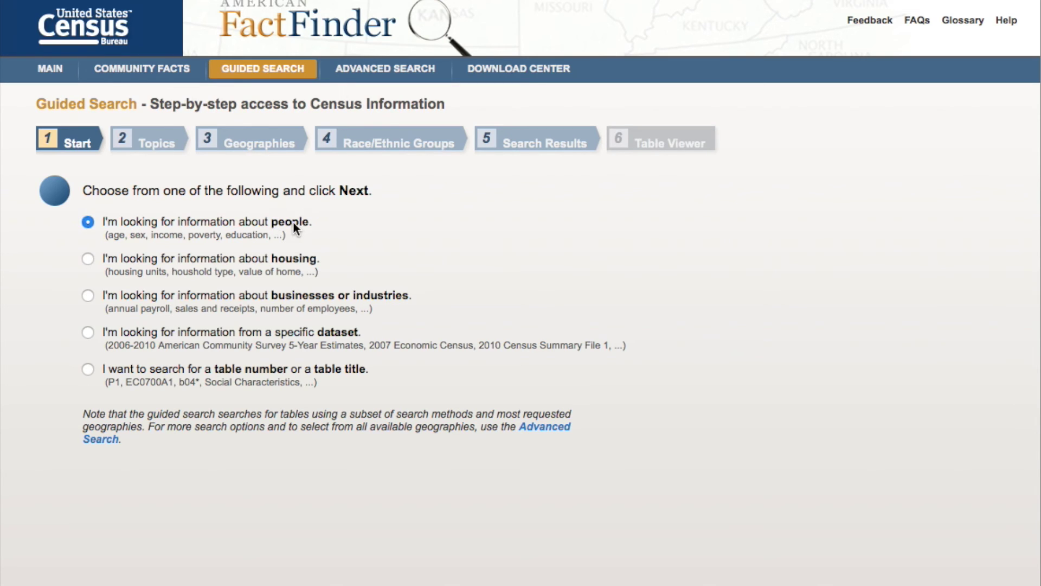
View the Guided Search topics for information about people, and examine the available geographic types without choosing one
left_click(154, 145)
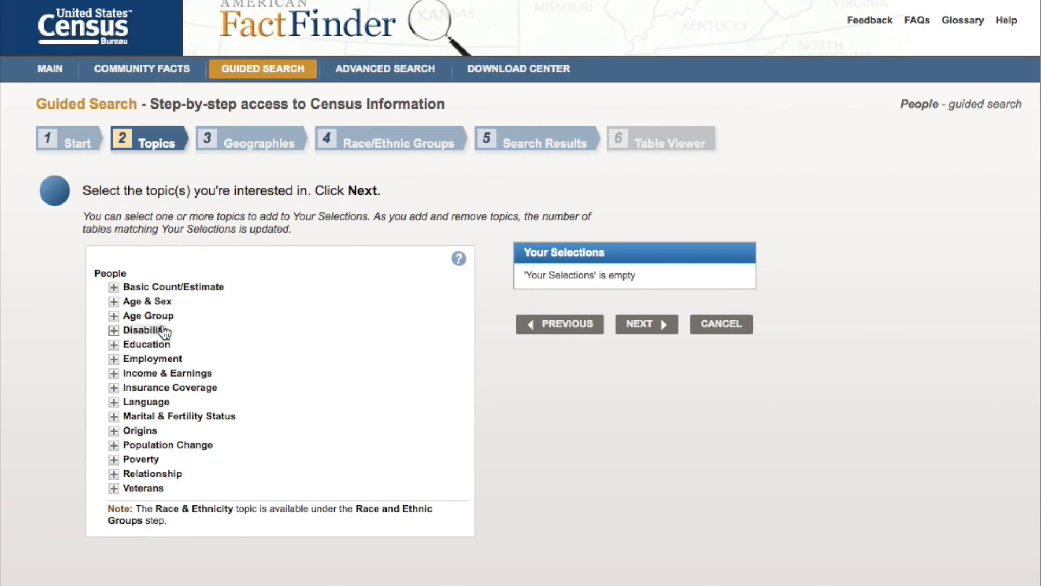
left_click(261, 152)
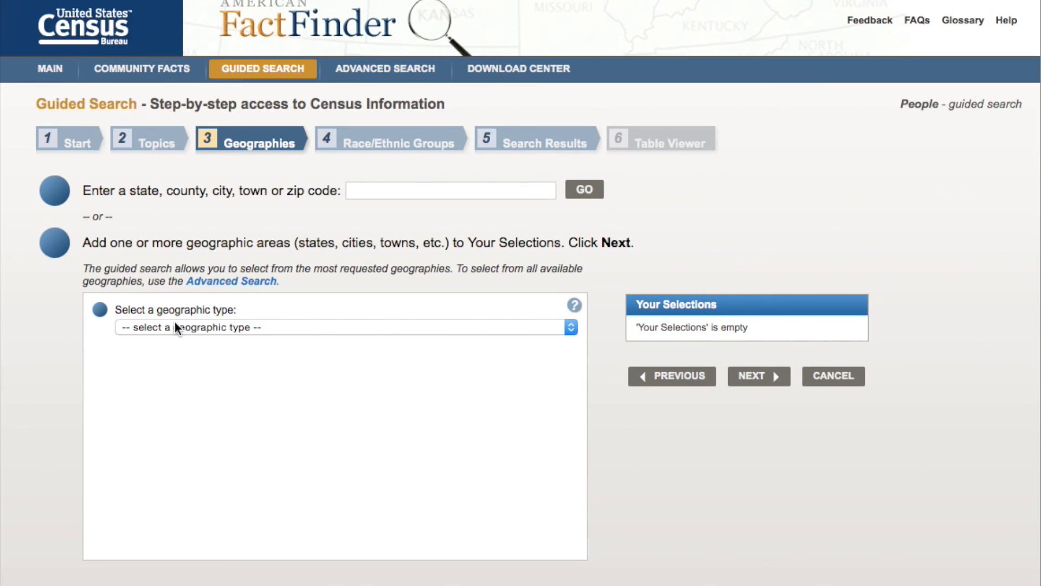
left_click(570, 329)
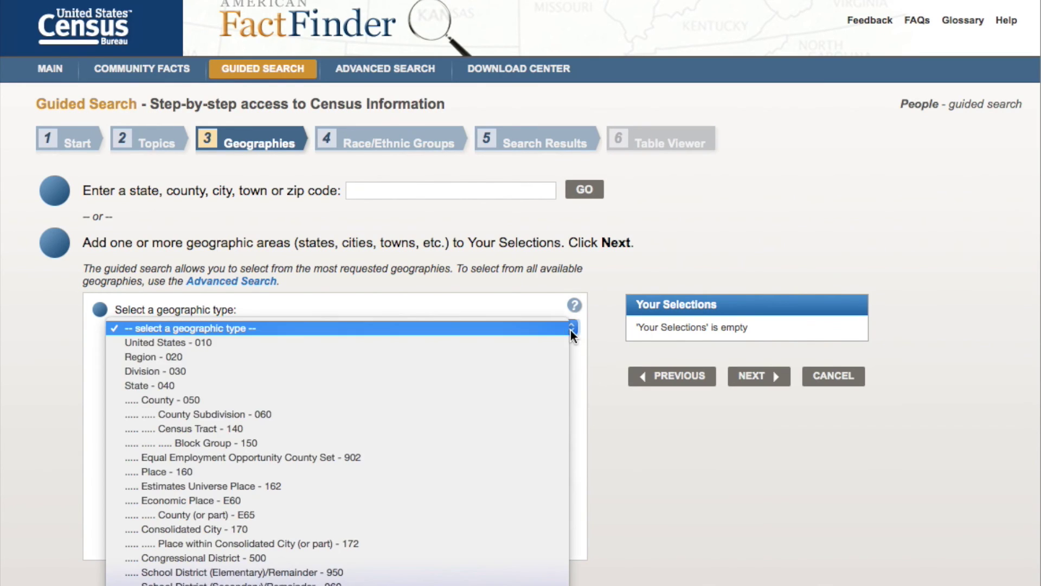
scroll(271, 353, "down", 2)
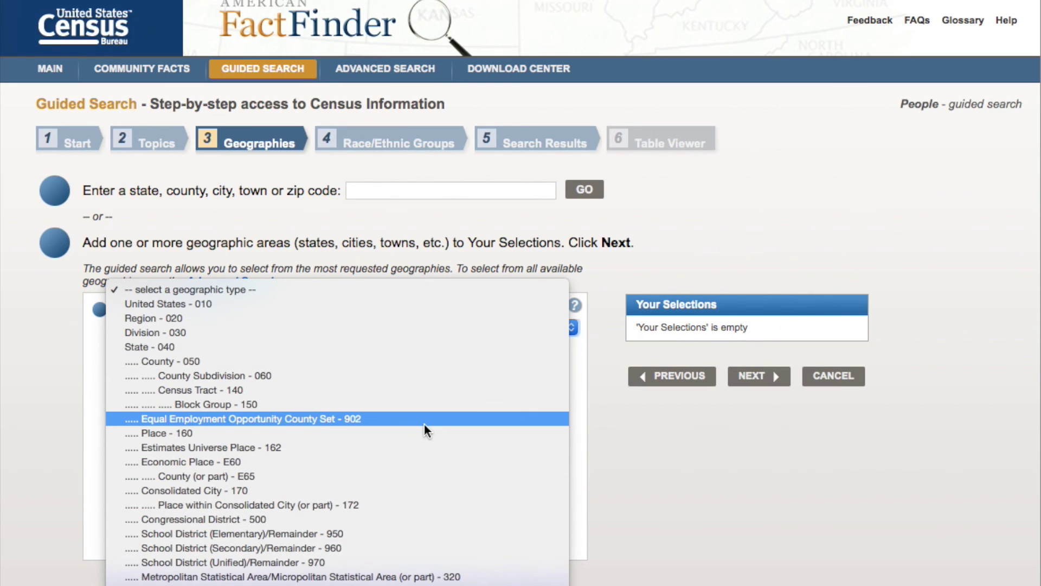
left_click(854, 200)
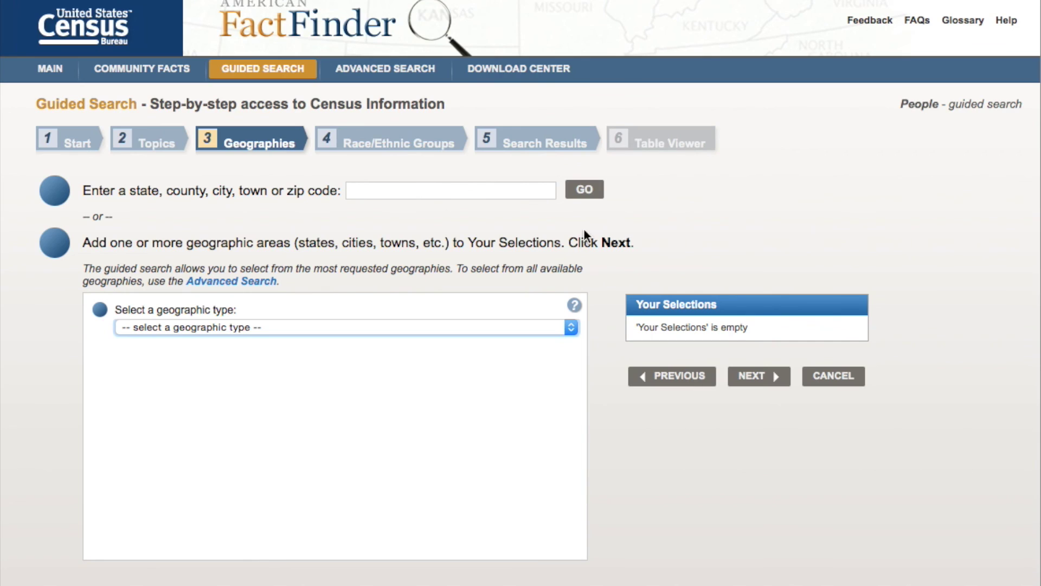